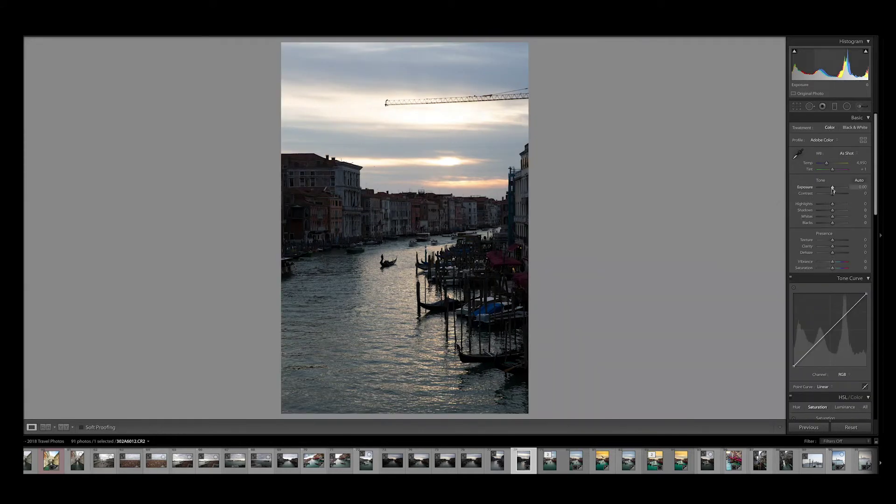
Step: Raise the photo's exposure to +0.50 and lower the highlights to −100
left_click_drag(834, 190, 834, 190)
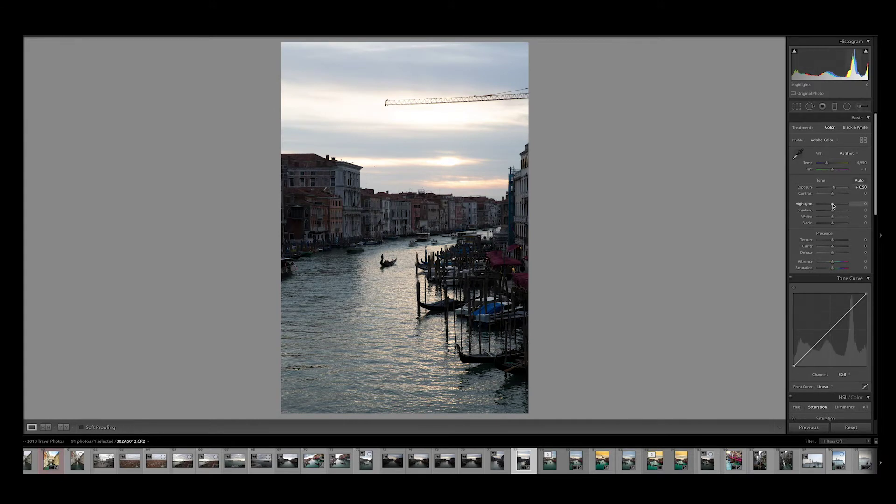
left_click_drag(834, 205, 821, 208)
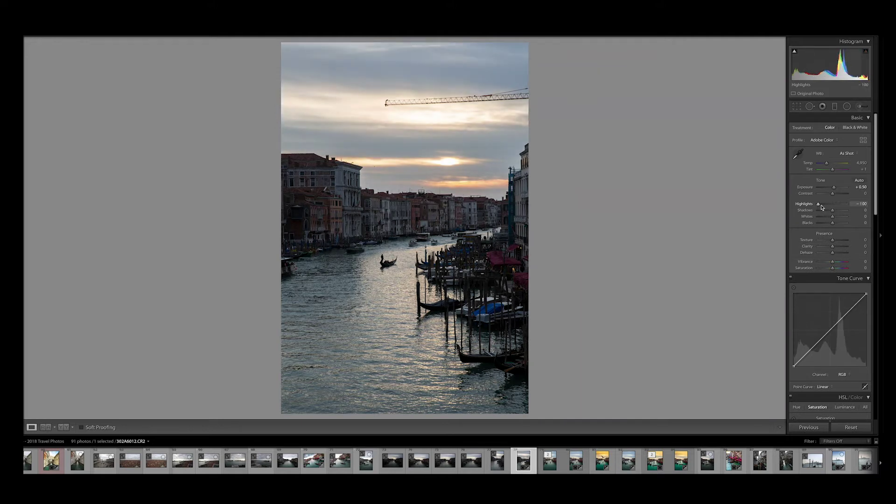
left_click_drag(823, 207, 824, 206)
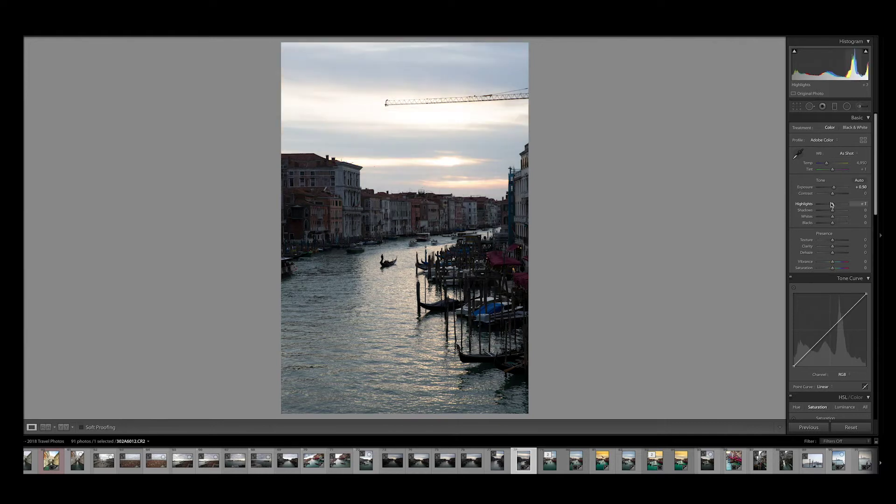
left_click_drag(824, 207, 820, 207)
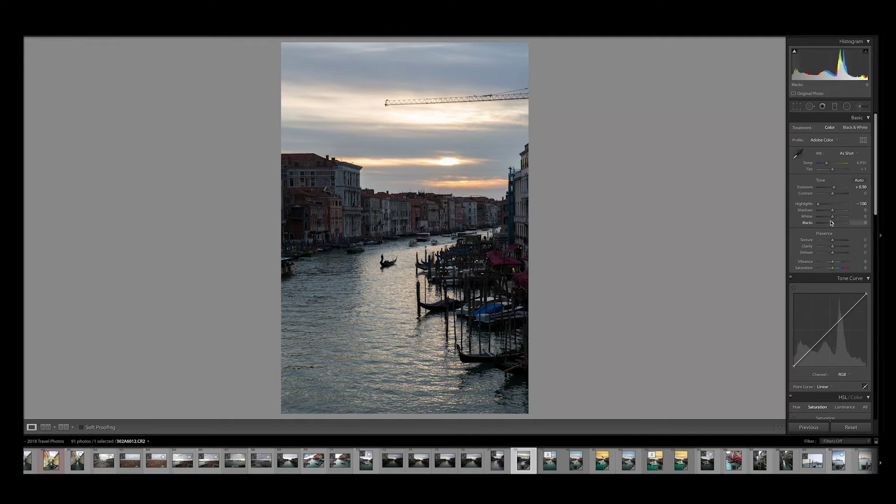
Step: Brighten the dark buildings and boats by setting the shadows to +36
left_click_drag(833, 211, 847, 211)
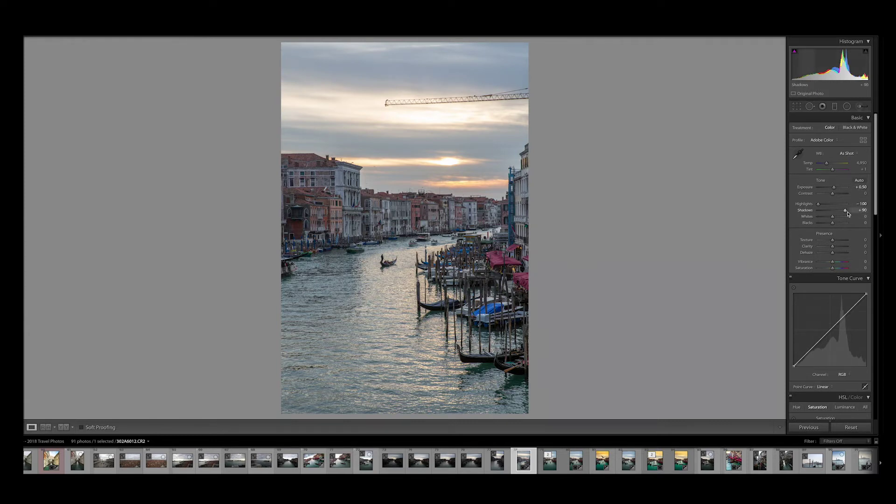
left_click(315, 213)
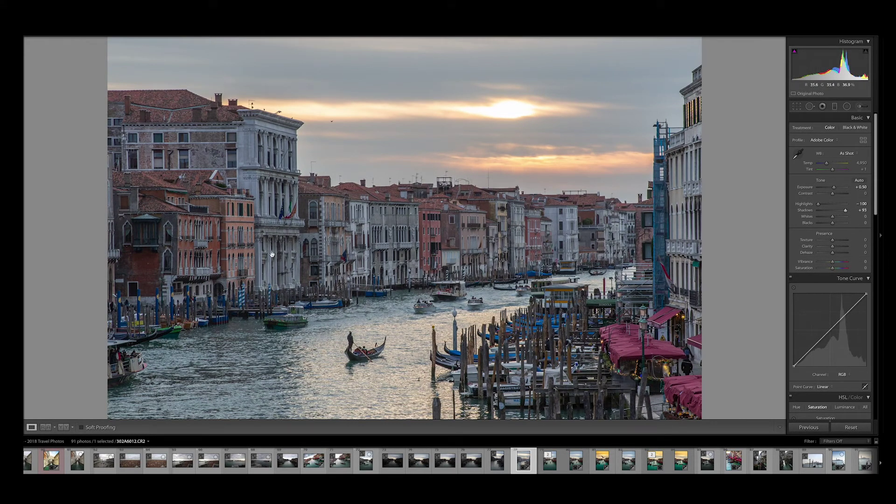
left_click(299, 258)
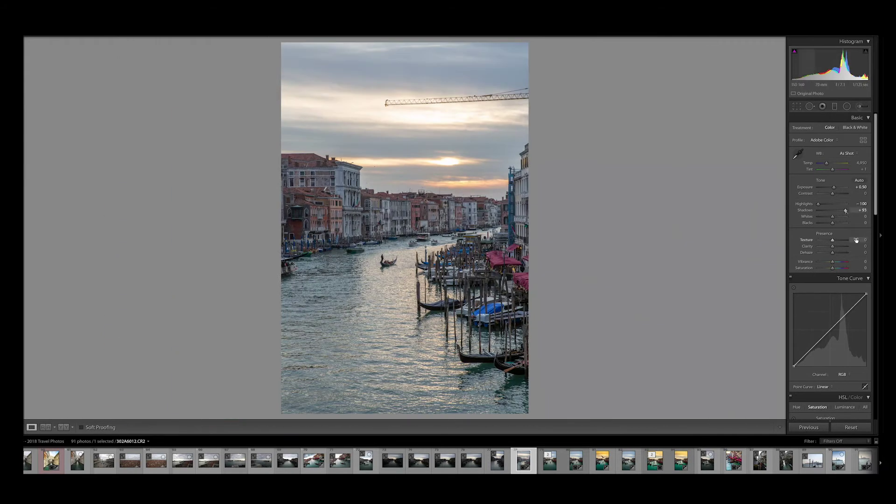
left_click_drag(845, 212, 838, 212)
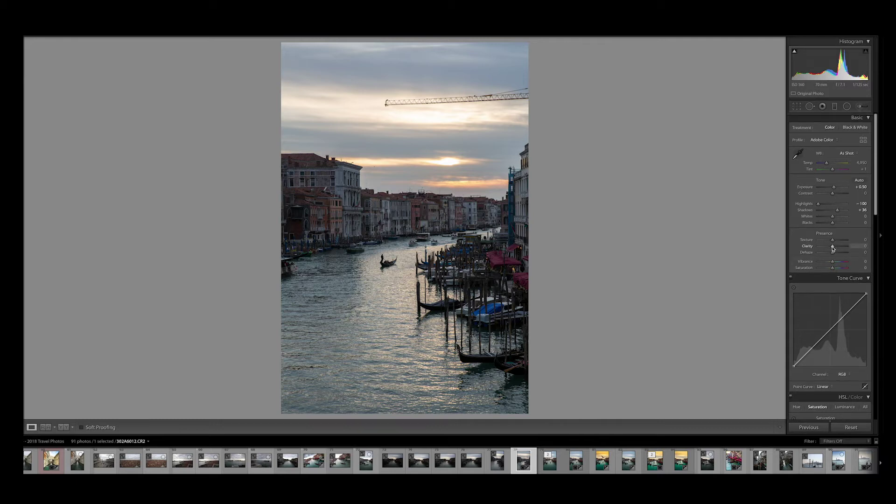
Step: Set the photo's clarity to +40
left_click_drag(834, 249, 841, 247)
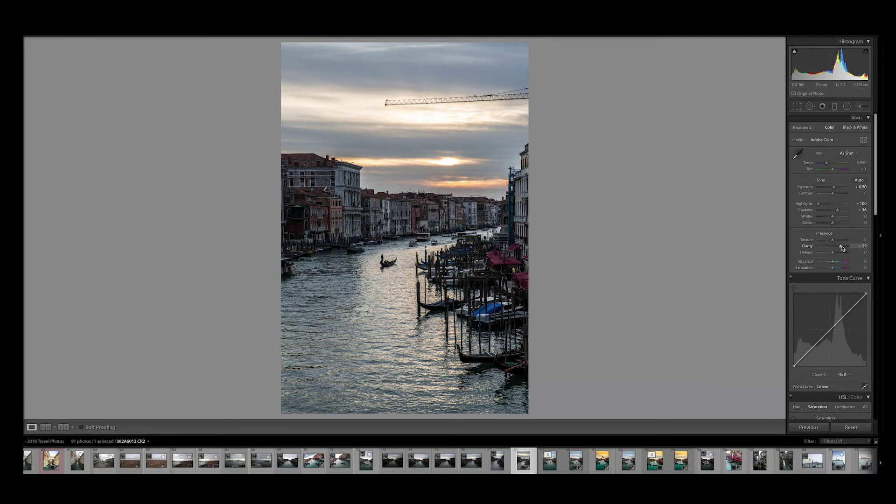
mouse_move(842, 248)
left_mouse_down()
mouse_move(831, 250)
mouse_move(840, 248)
left_mouse_up()
left_click_drag(839, 247, 834, 266)
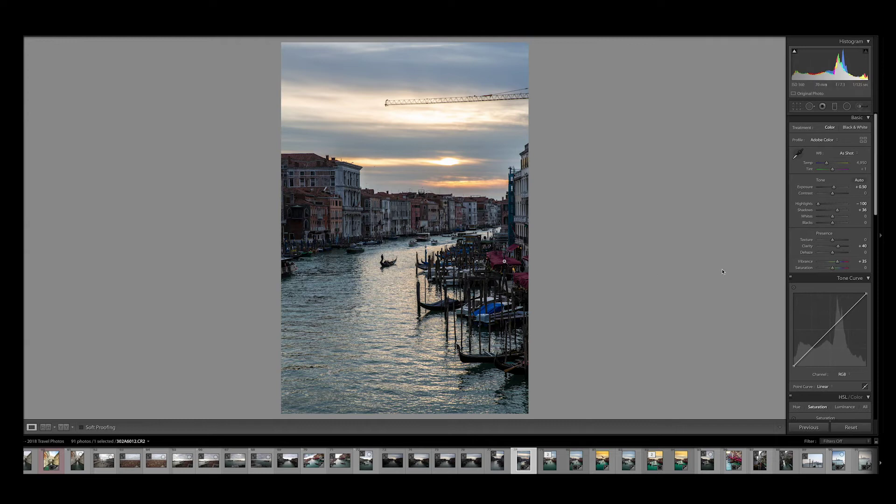
Step: Try weak and maximum vibrance on the canal photo, and settle on a vibrance of +60
left_click_drag(838, 263, 833, 265)
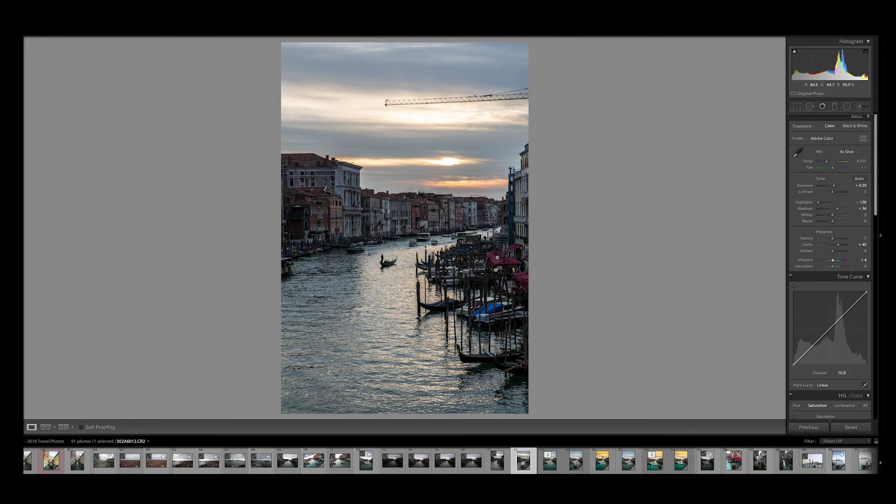
left_click(835, 263)
left_click_drag(835, 262, 849, 261)
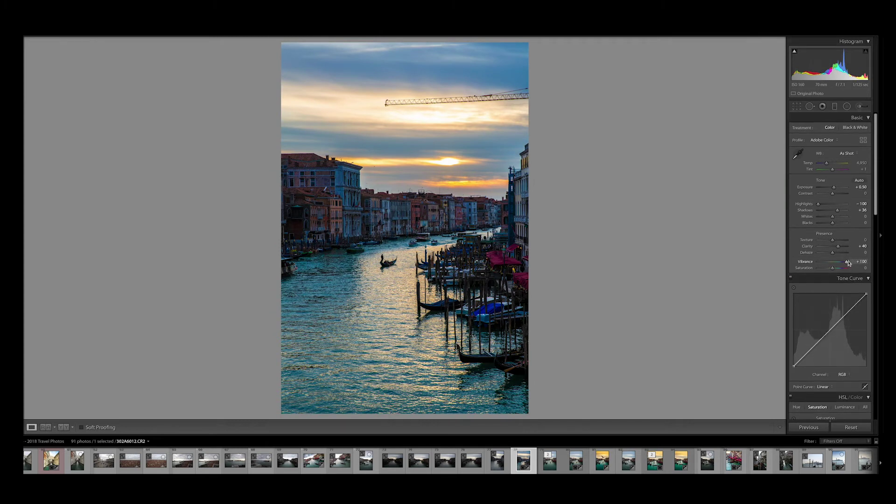
left_click_drag(848, 264, 840, 265)
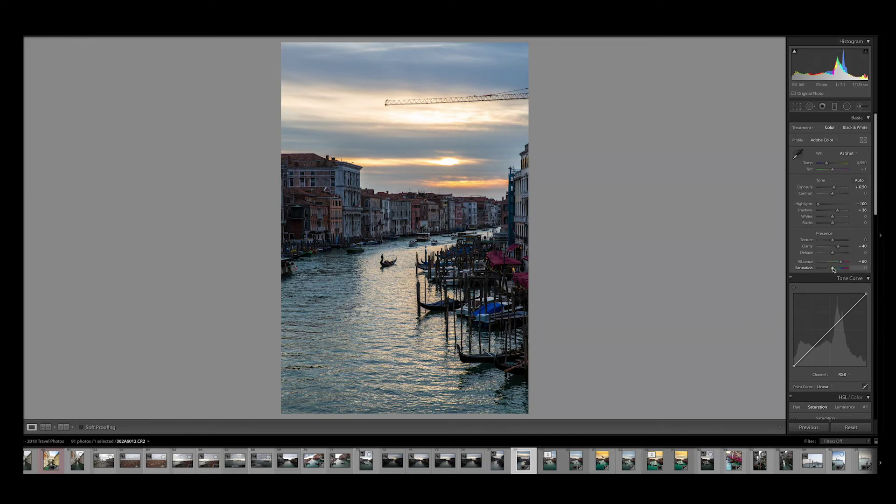
Step: Test full saturation on the photo, and settle on a saturation of +14
left_click_drag(833, 270, 854, 268)
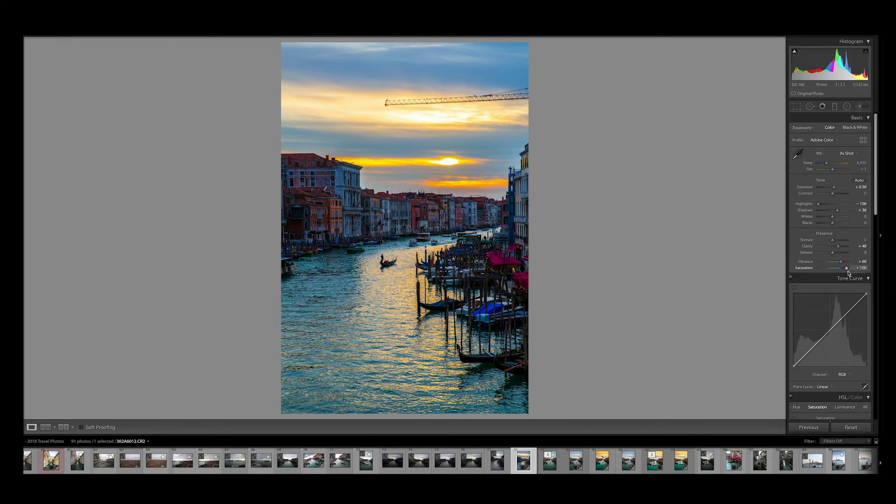
double_click(849, 268)
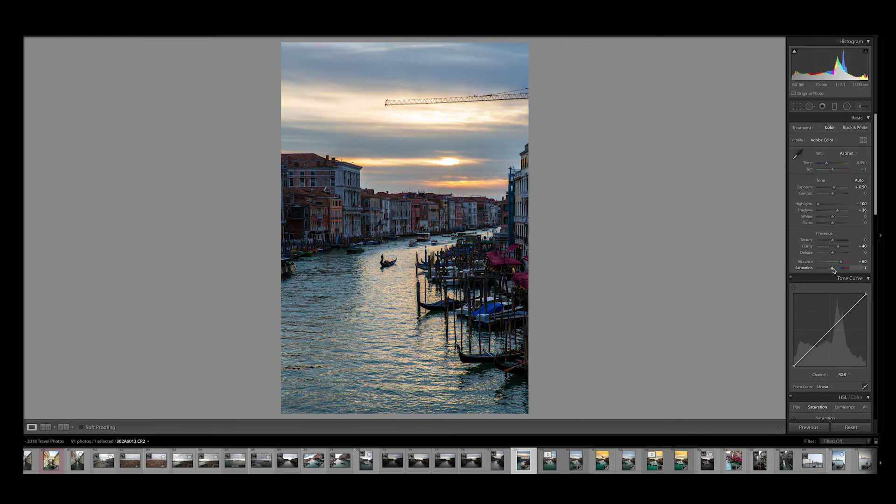
left_click_drag(834, 271, 837, 270)
Step: Try to remove the small flying bird beside the palace roof with a Heal spot of size 21
left_click(810, 107)
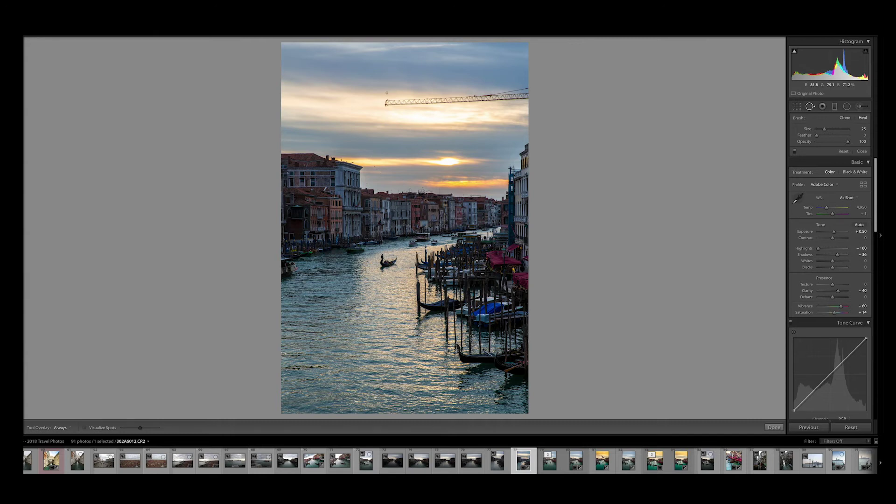
left_click(379, 172)
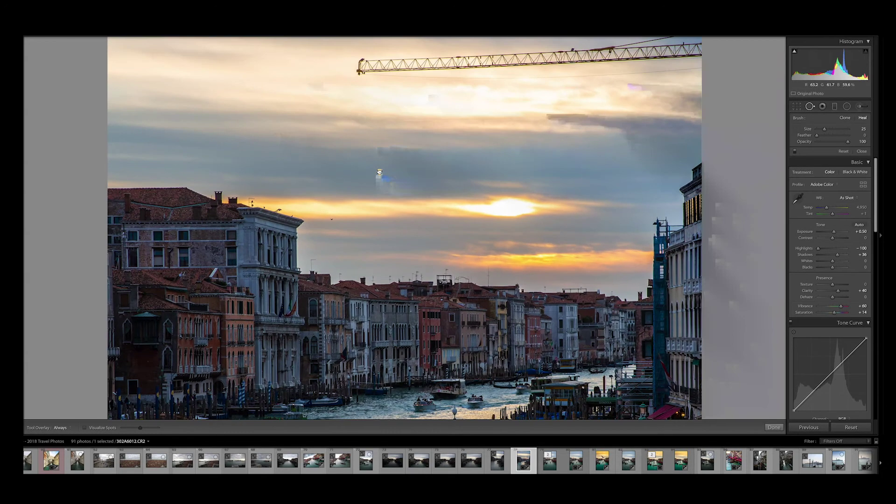
key("z")
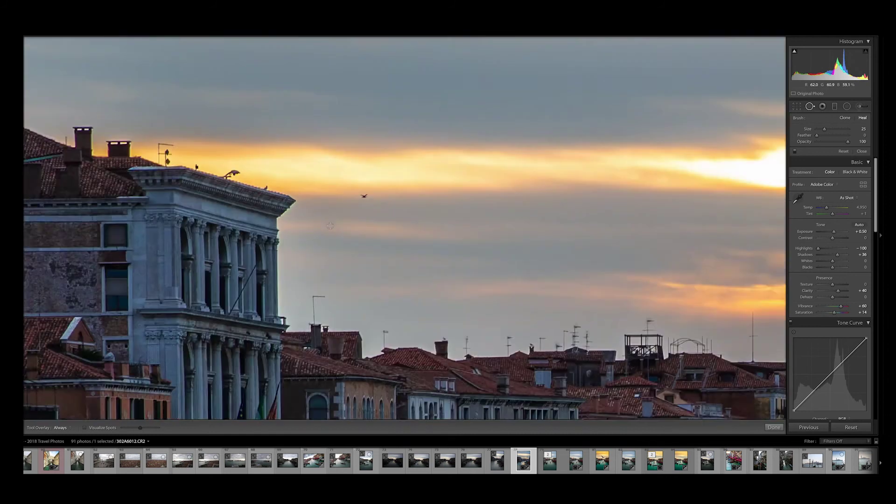
scroll(376, 188, "down", 2)
scroll(375, 187, "down", 2)
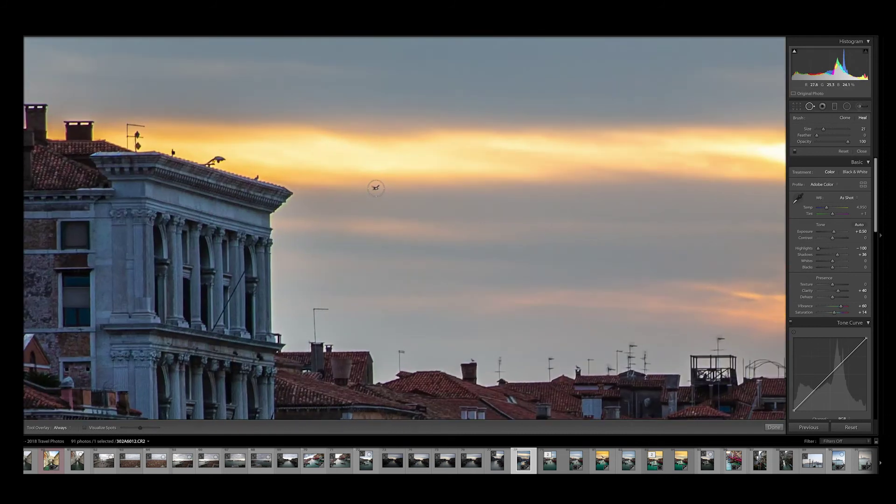
left_click(376, 188)
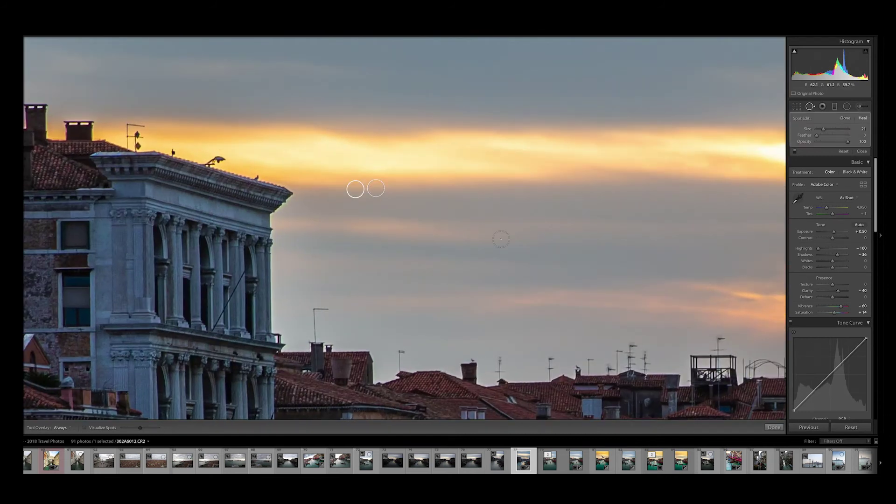
key("q")
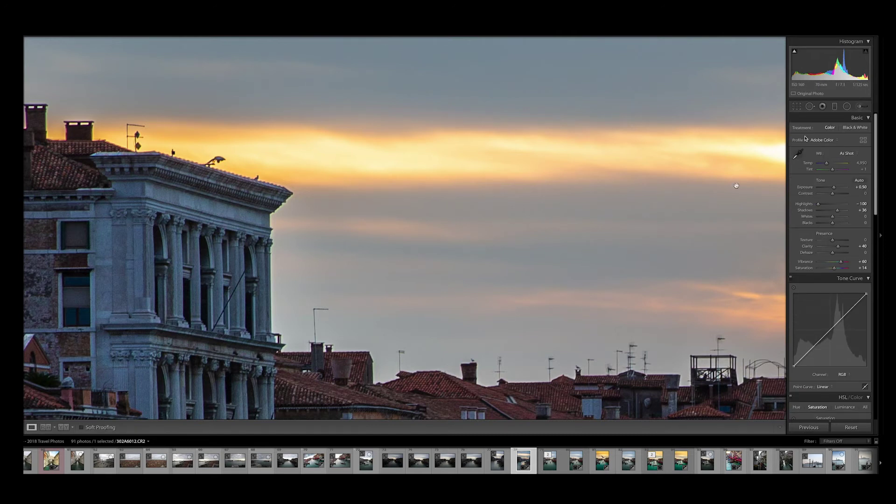
key("ctrl+z")
key("ctrl+shift+z")
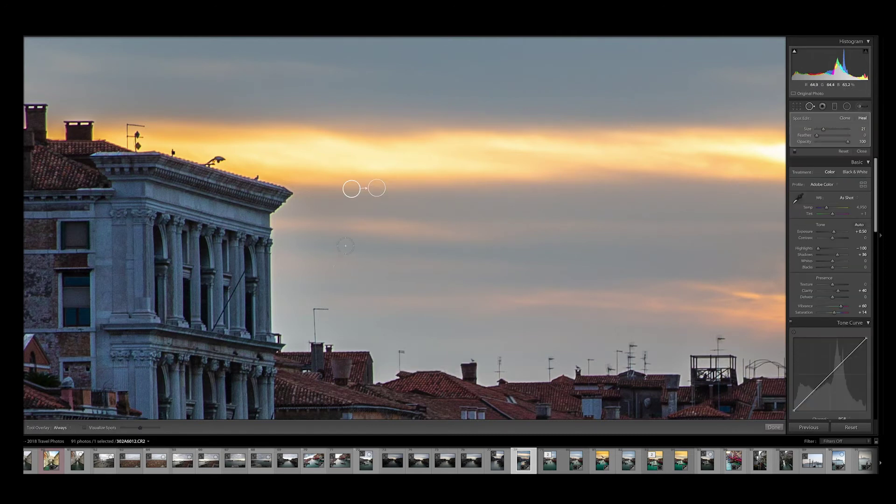
key("q")
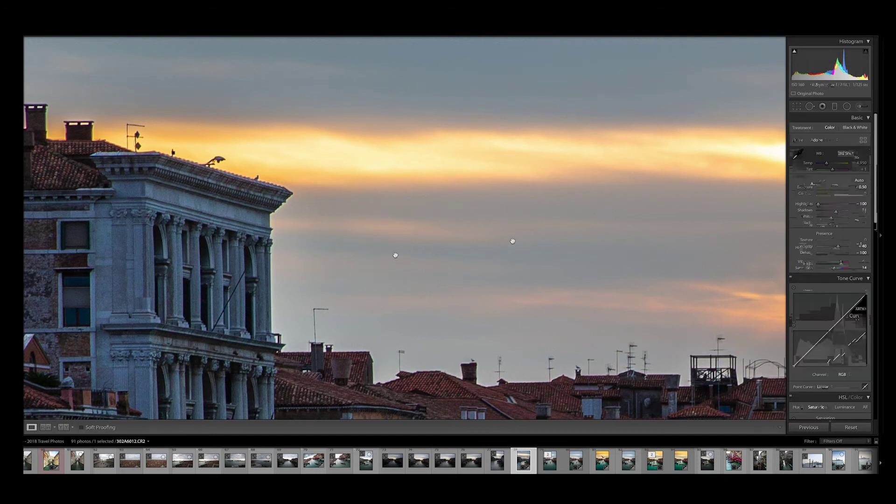
key("z")
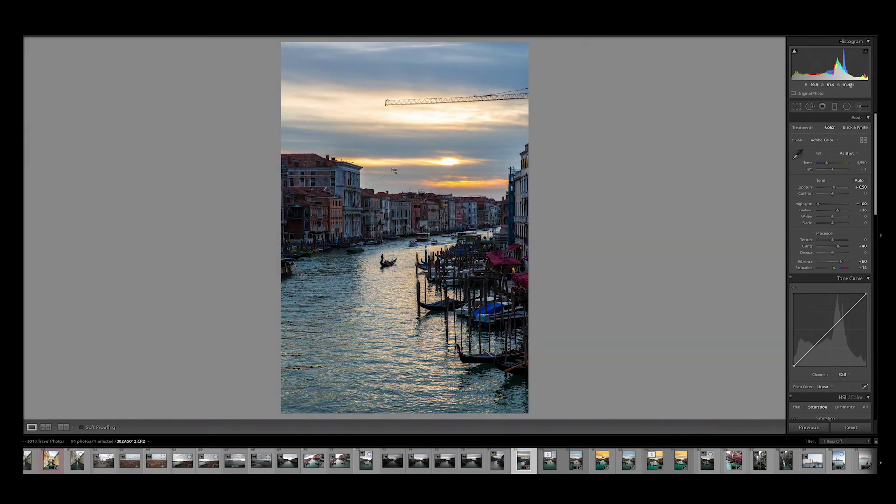
Step: Remove the crane arm from the sky by healing along its length with a size 75 brush
left_click(812, 108)
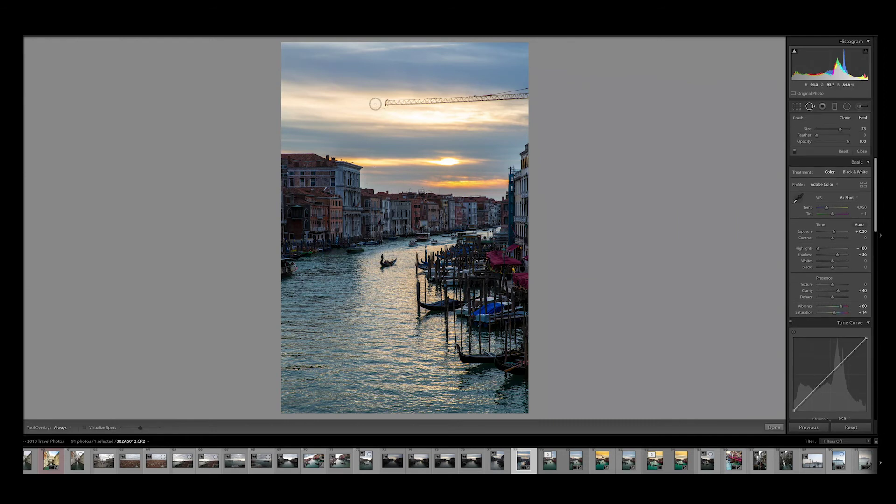
scroll(386, 103, "down", 1)
mouse_move(385, 103)
left_mouse_down()
mouse_move(518, 99)
mouse_move(530, 94)
mouse_move(524, 87)
left_mouse_up()
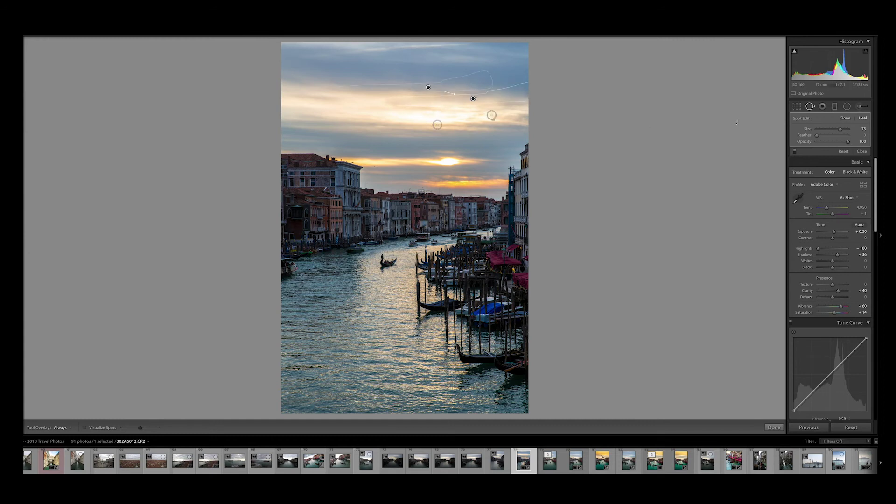
left_click(810, 108)
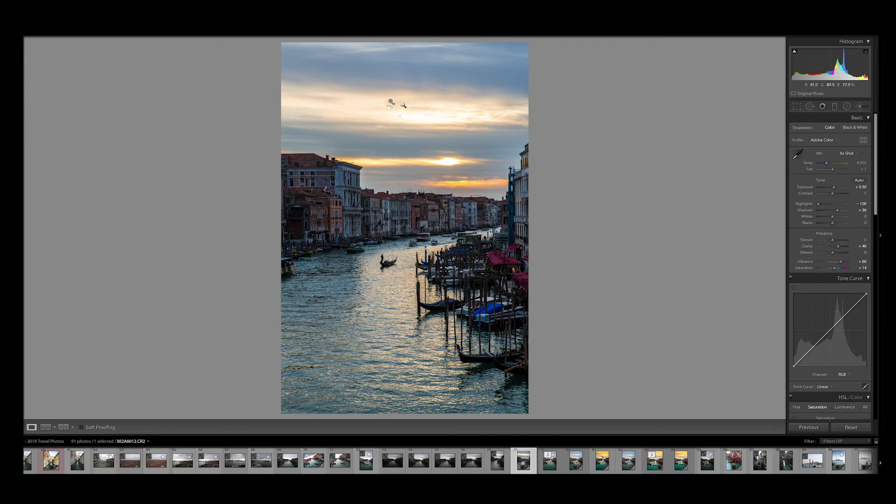
Step: Heal part of the thin leftover crane cable in the bright clouds with a size 16 brush
left_click(810, 106)
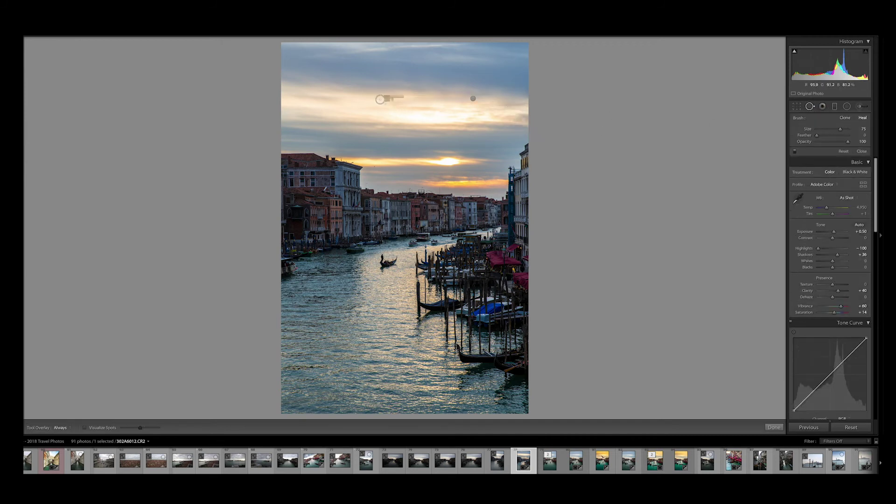
key("z")
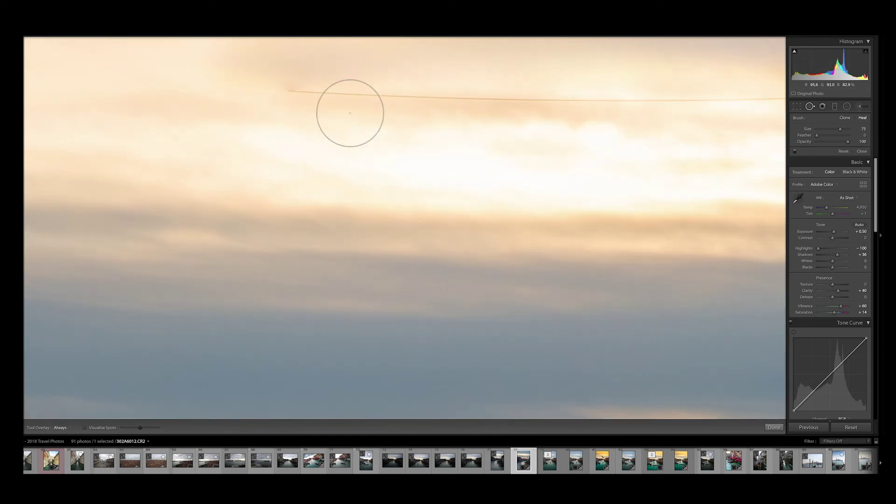
key("z")
scroll(350, 114, "down", 8)
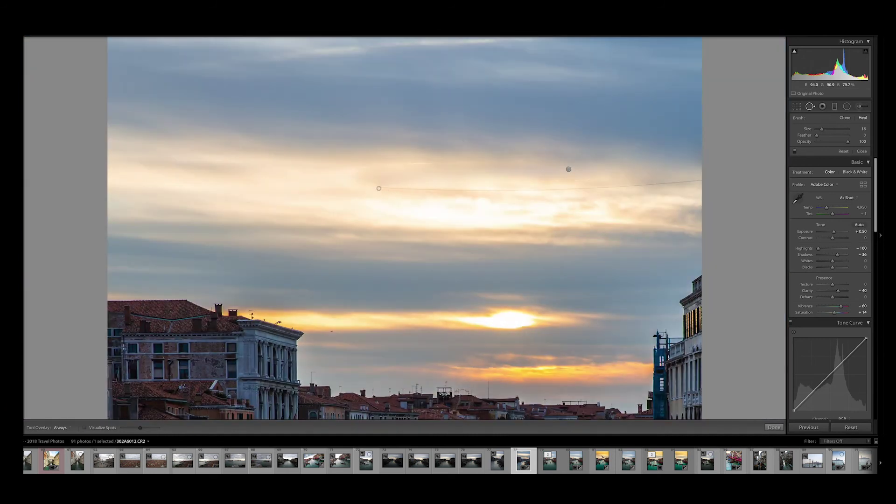
left_click_drag(383, 189, 563, 190)
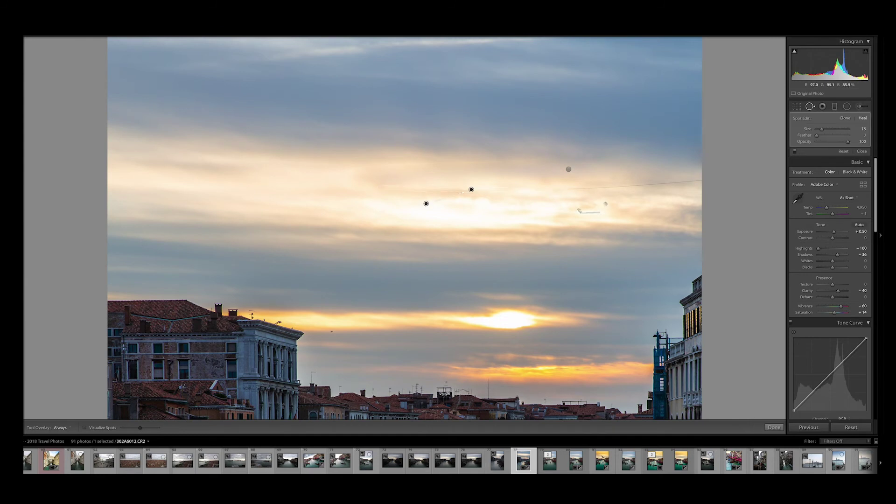
key("q")
key("z")
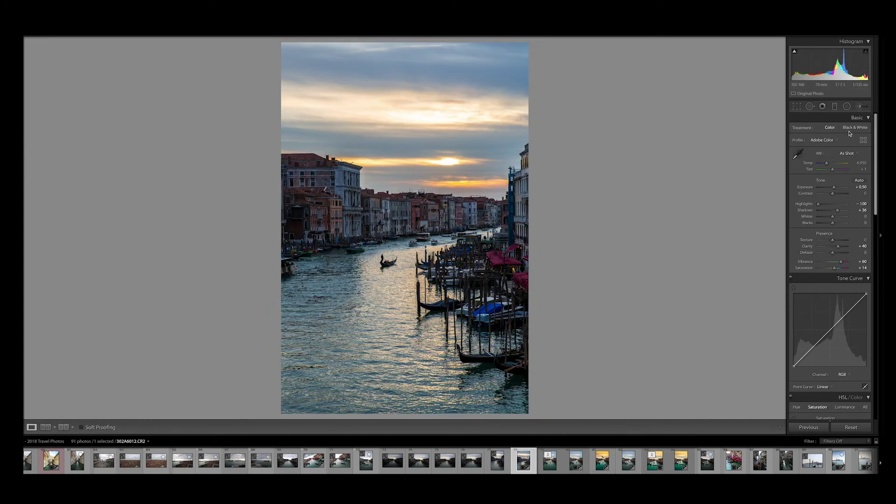
Step: Add a graduated filter from the upper sky down past the horizon, with exposure −0.70 and shadows 45
left_click(835, 106)
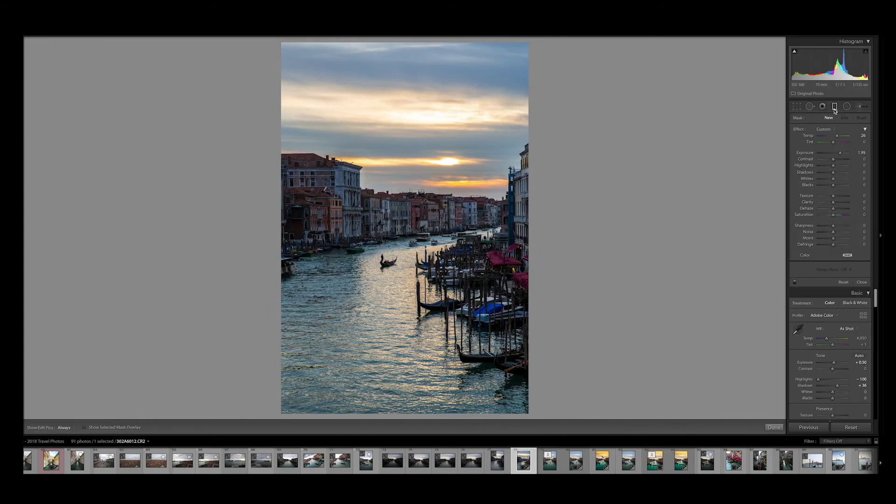
left_click_drag(399, 73, 399, 247)
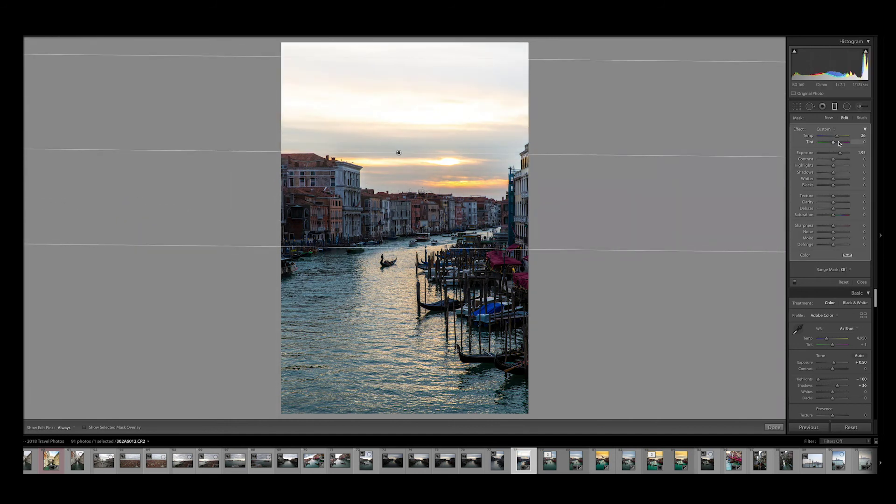
double_click(858, 136)
left_click_drag(841, 153, 840, 172)
Step: Warm the sky by setting the graduated filter's temperature to 63, and finish editing the filter
left_click_drag(834, 135, 831, 137)
key("ctrl+z")
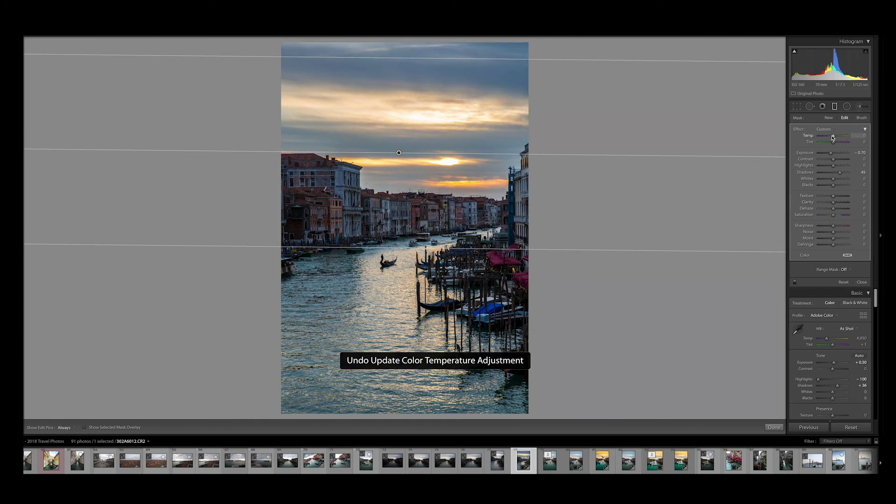
key("ctrl+z")
left_click_drag(840, 136, 843, 136)
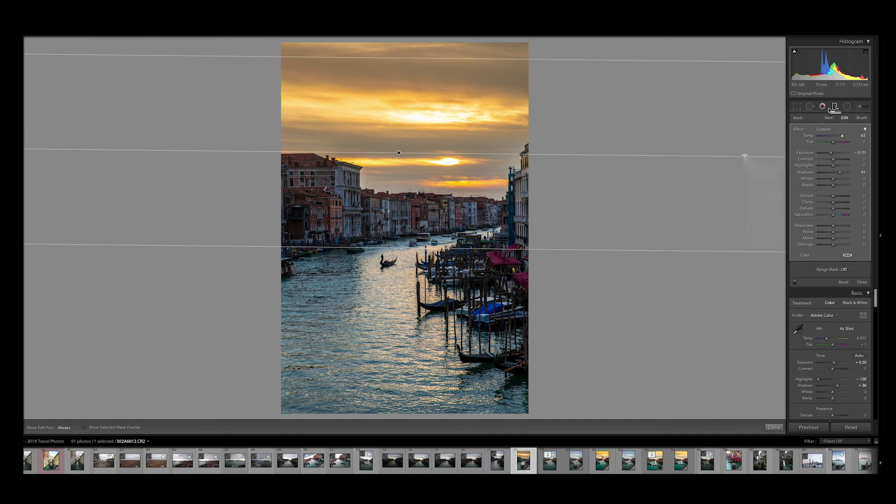
key("m")
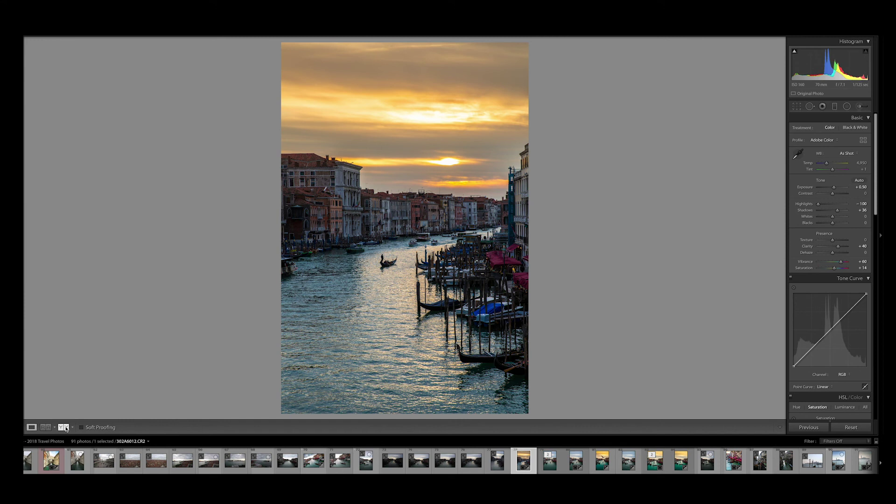
Step: Compare the original and edited photo side by side, and leave the before-and-after view
left_click(66, 428)
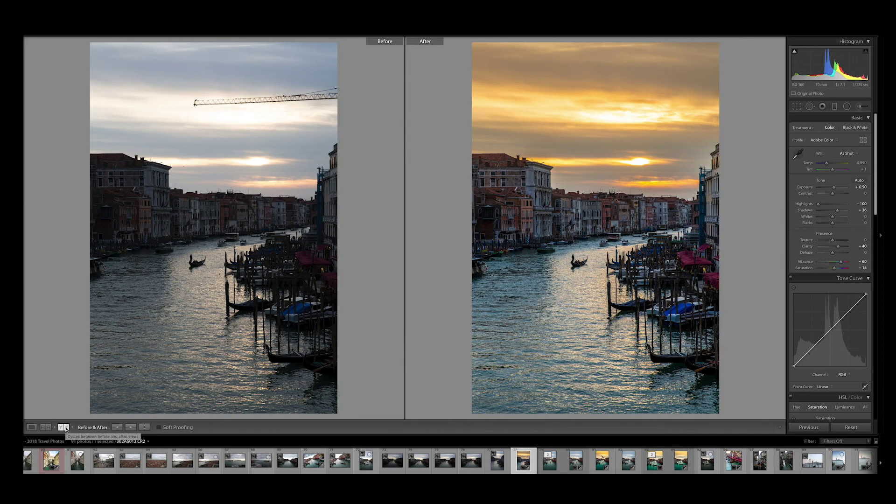
left_click(33, 428)
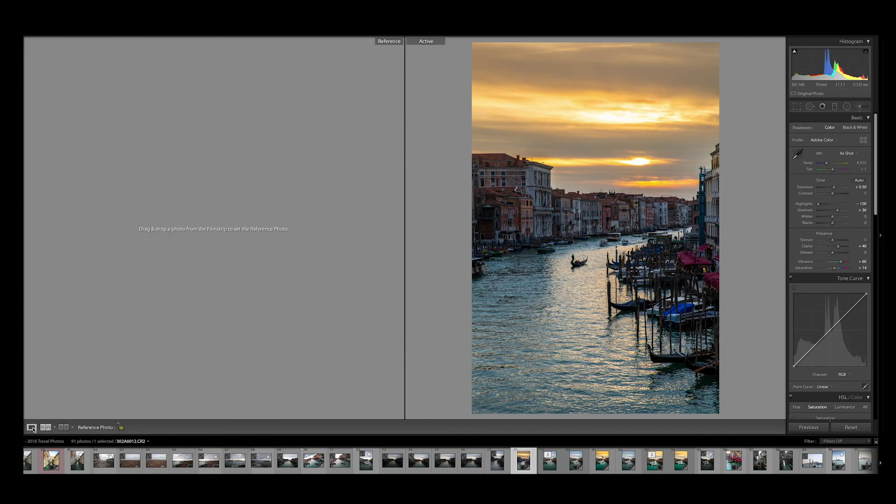